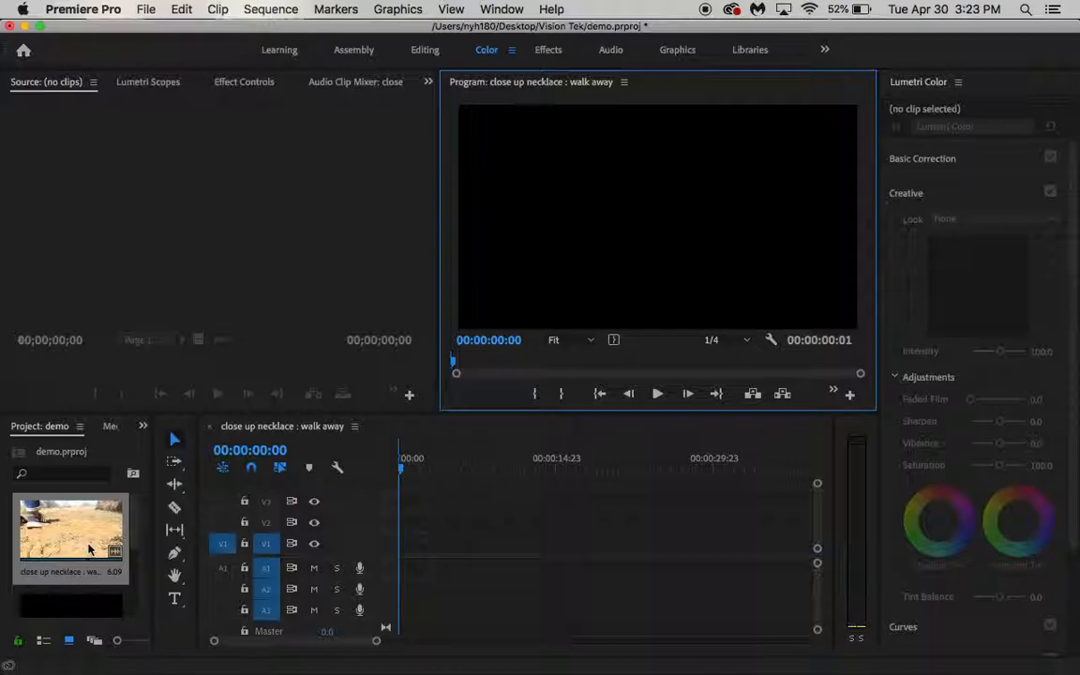
Step: Import drive alone 2.MOV from the music video footage folder into the project
left_click(113, 457)
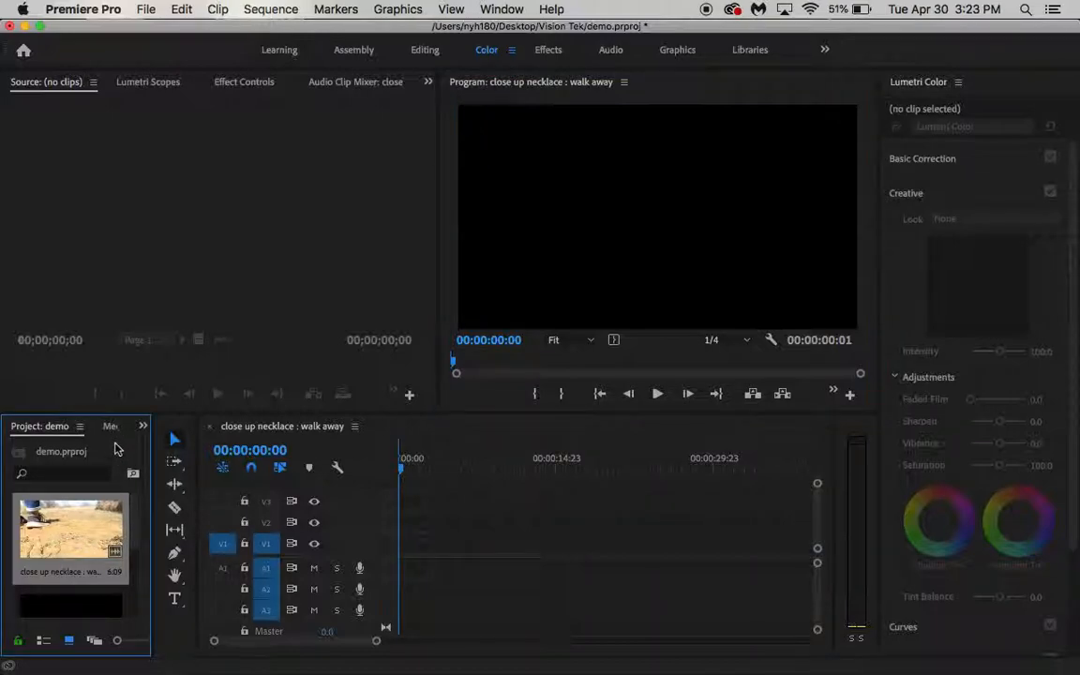
right_click(112, 457)
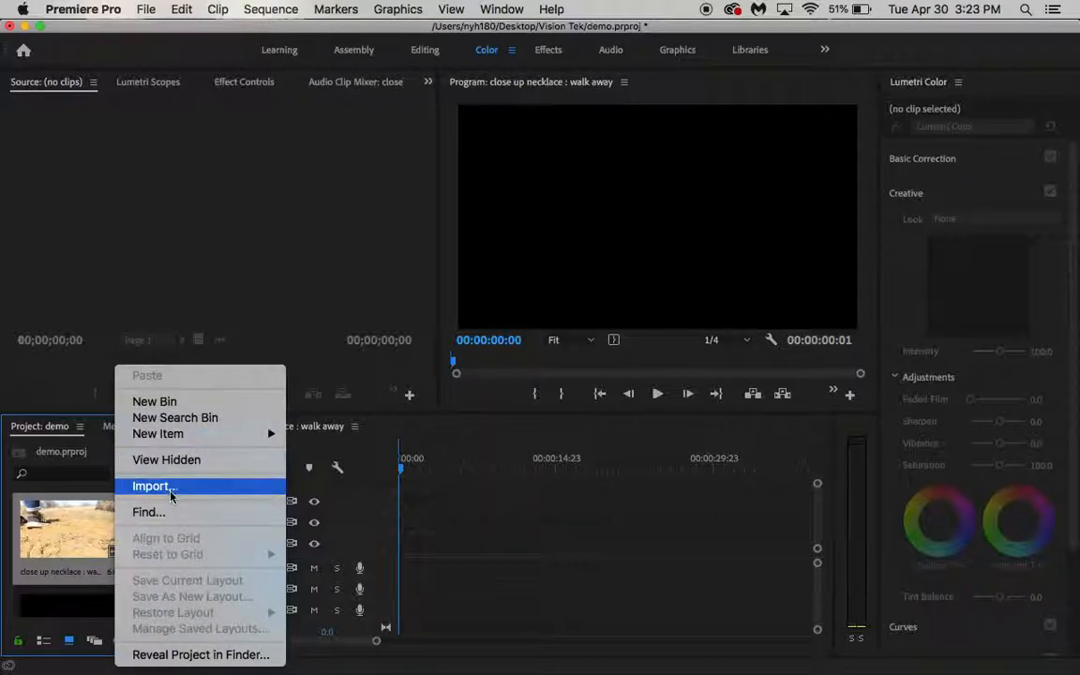
left_click(164, 442)
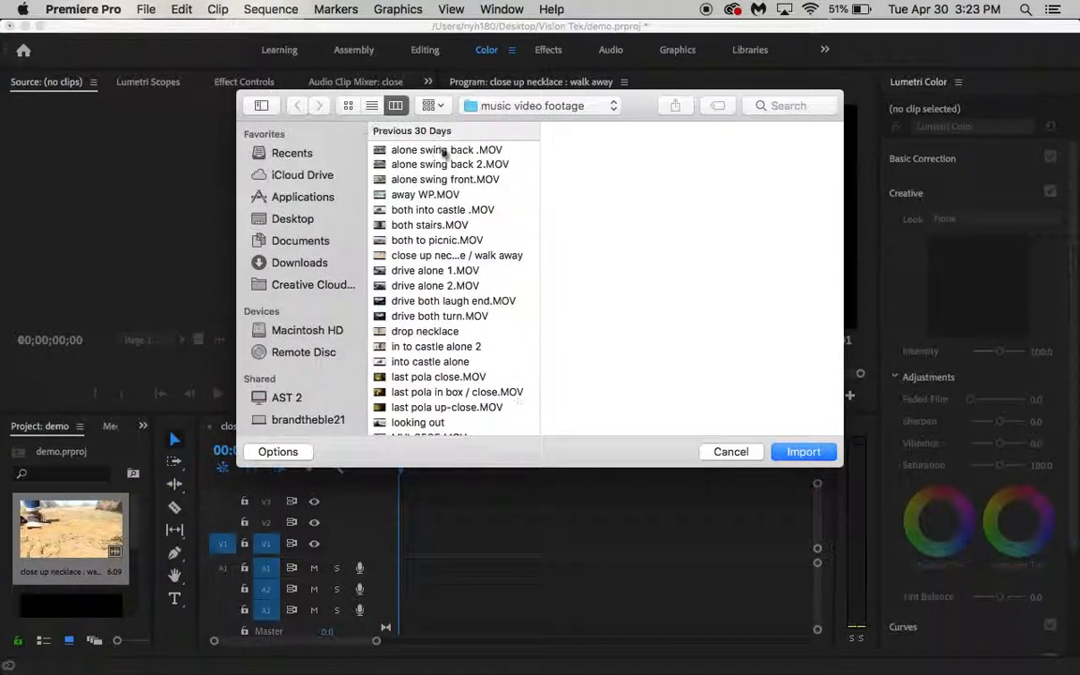
left_click(484, 285)
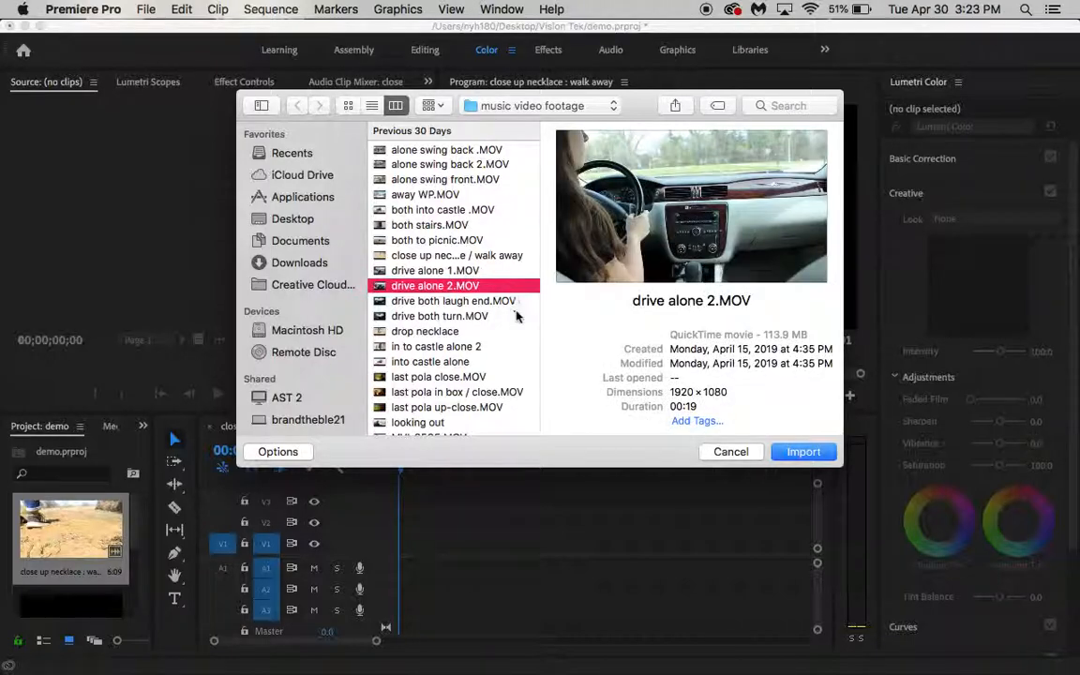
left_click(812, 454)
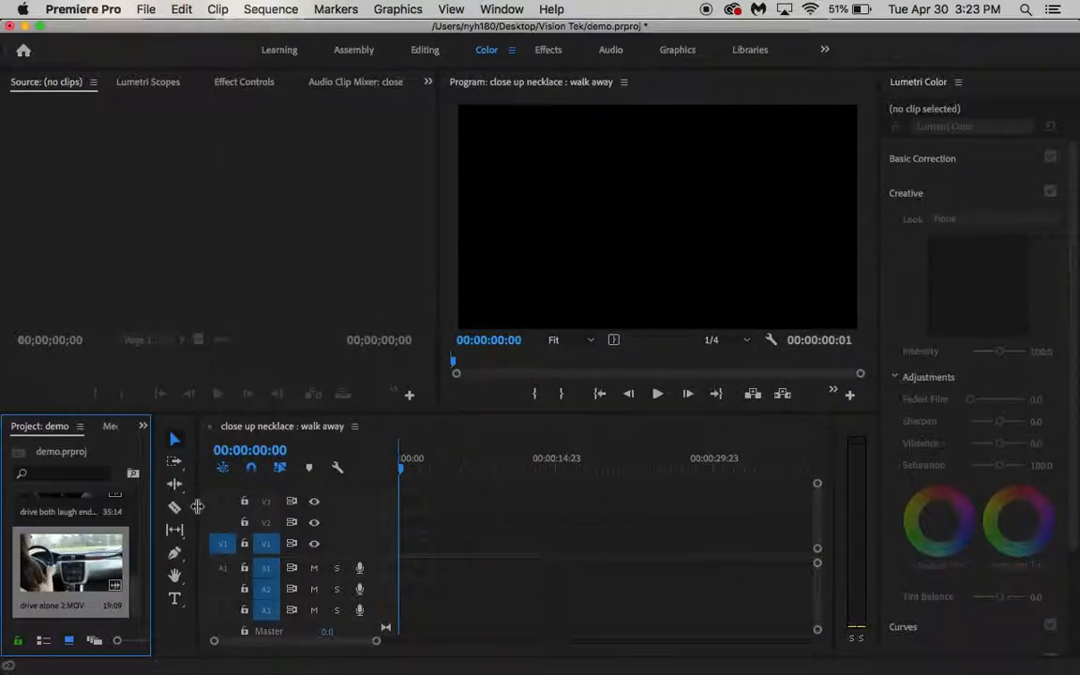
Step: Place drive alone 2.MOV at the start of video track V1 and the close up necklace : walk away clip directly after it
left_click_drag(80, 574, 403, 549)
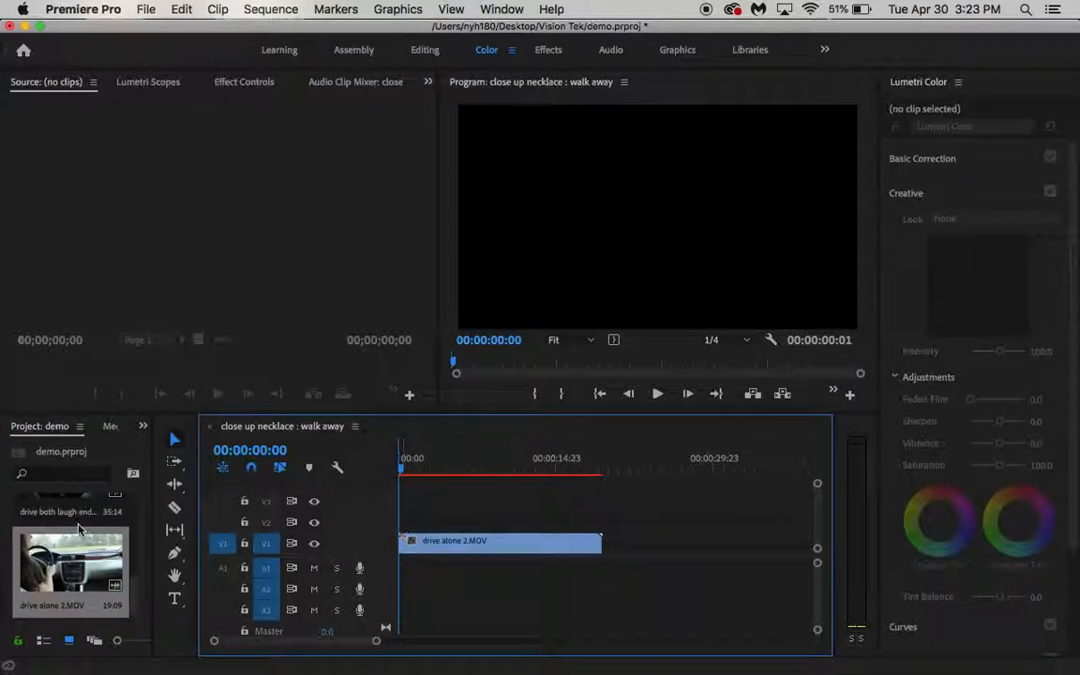
key("minus")
scroll(33, 530, "up", 3)
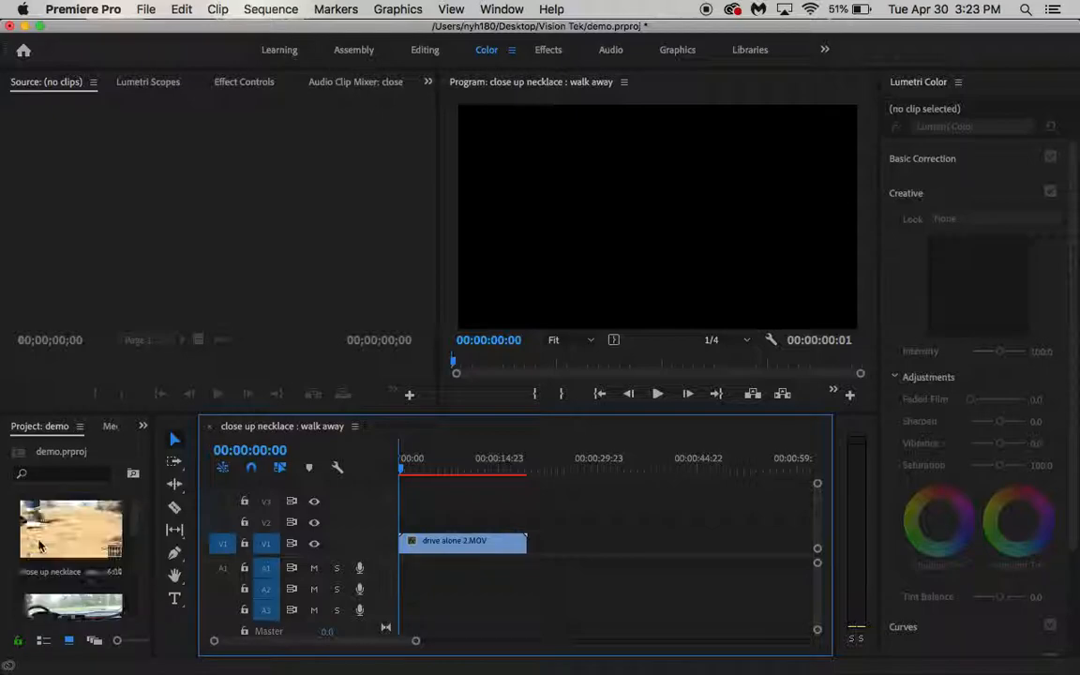
left_click_drag(37, 531, 534, 549)
left_click_drag(731, 576, 586, 549)
left_click_drag(74, 603, 302, 577)
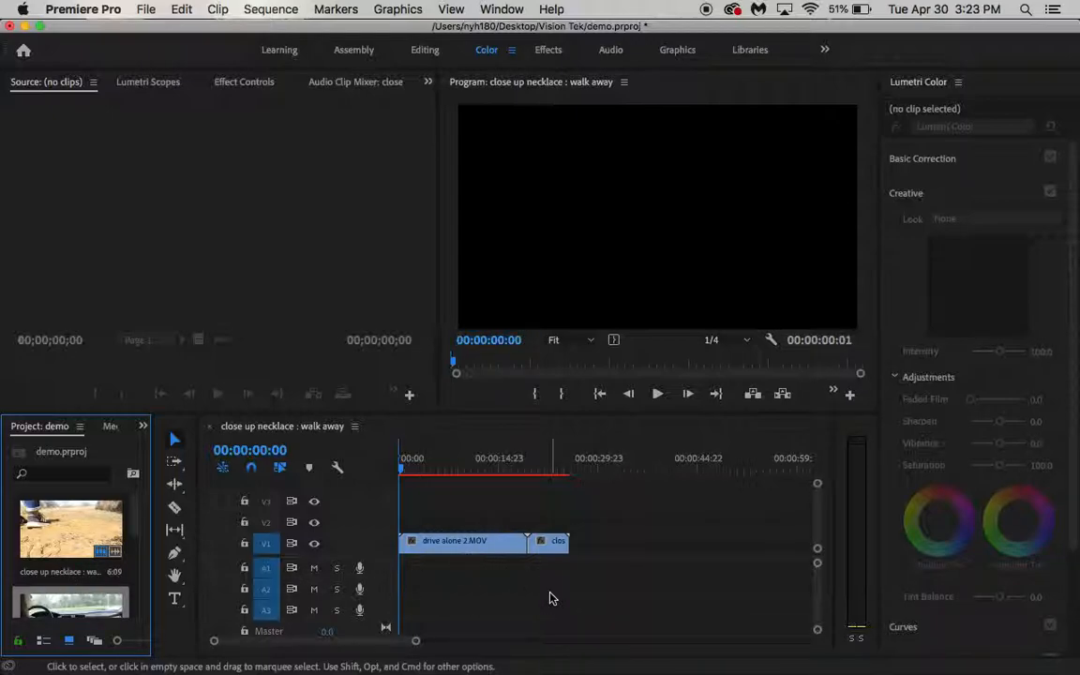
scroll(98, 554, "down", 3)
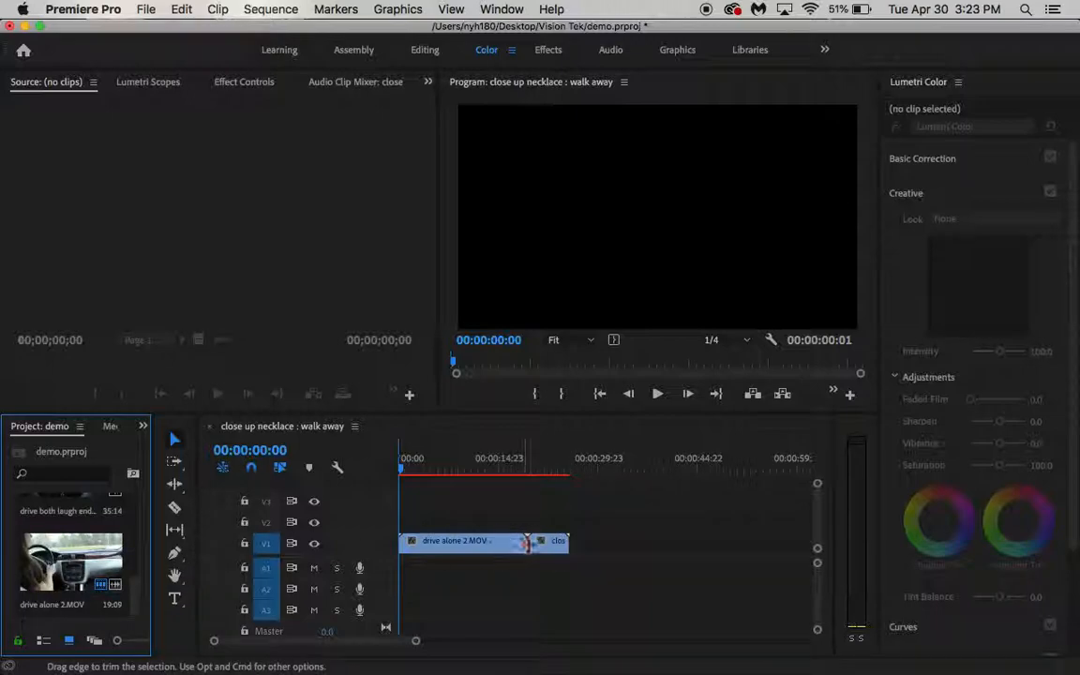
Step: Trim the end of the drive alone 2.MOV clip on V1 and extend it back to meet the following clip
left_click_drag(526, 543, 502, 543)
mouse_move(403, 542)
left_mouse_down()
mouse_move(439, 542)
mouse_move(401, 542)
left_mouse_up()
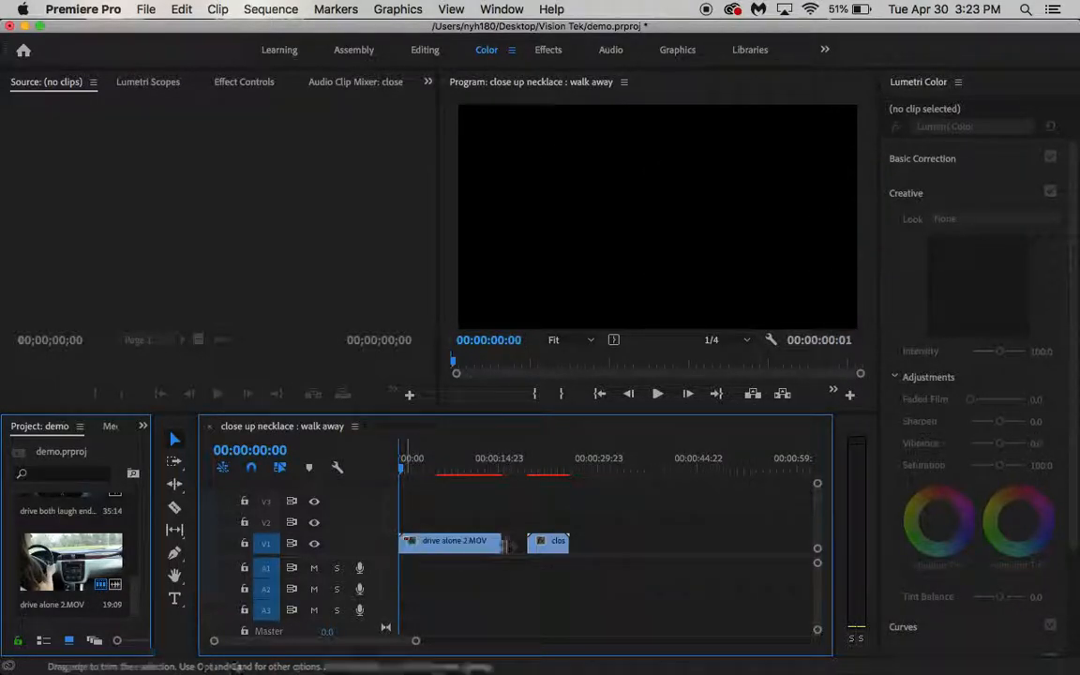
left_click(493, 544)
left_click_drag(494, 542, 526, 543)
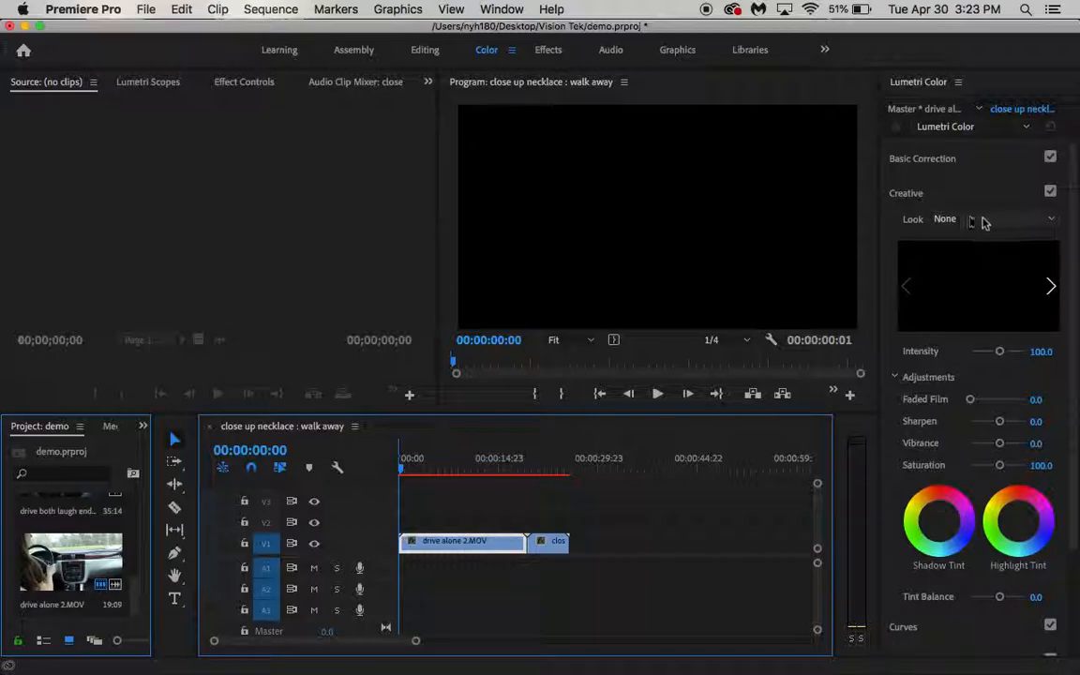
Step: Apply the Kodak 5205 Fuji 3510 look to drive alone 2.MOV with intensity 104.6 and saturation 193.8
left_click(465, 466)
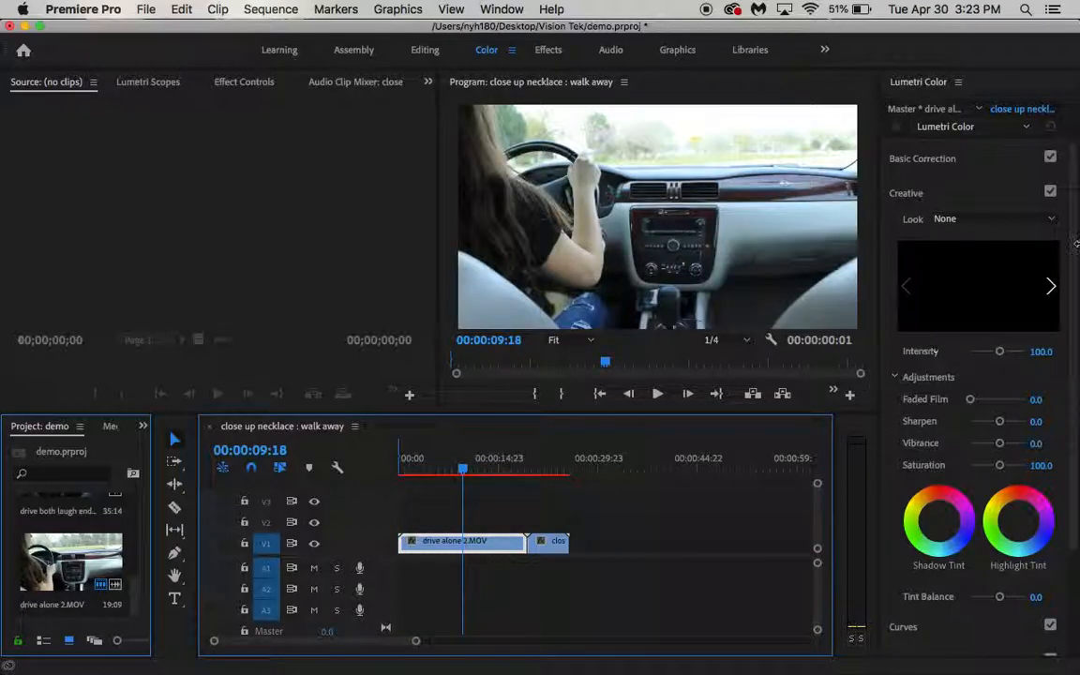
left_click(1012, 225)
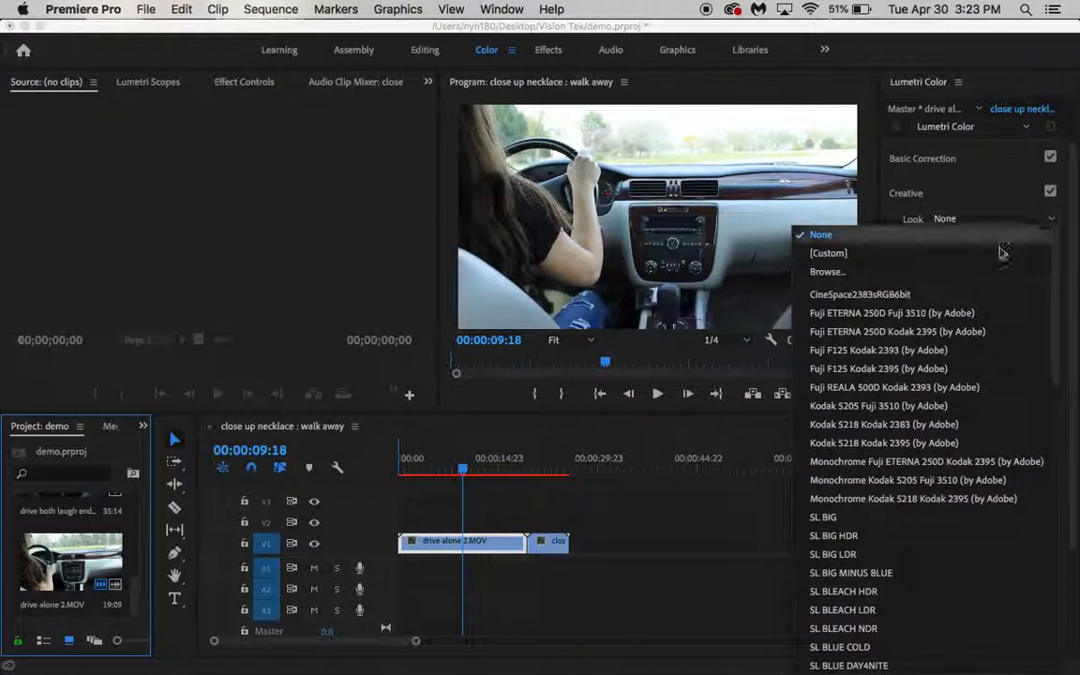
left_click(971, 405)
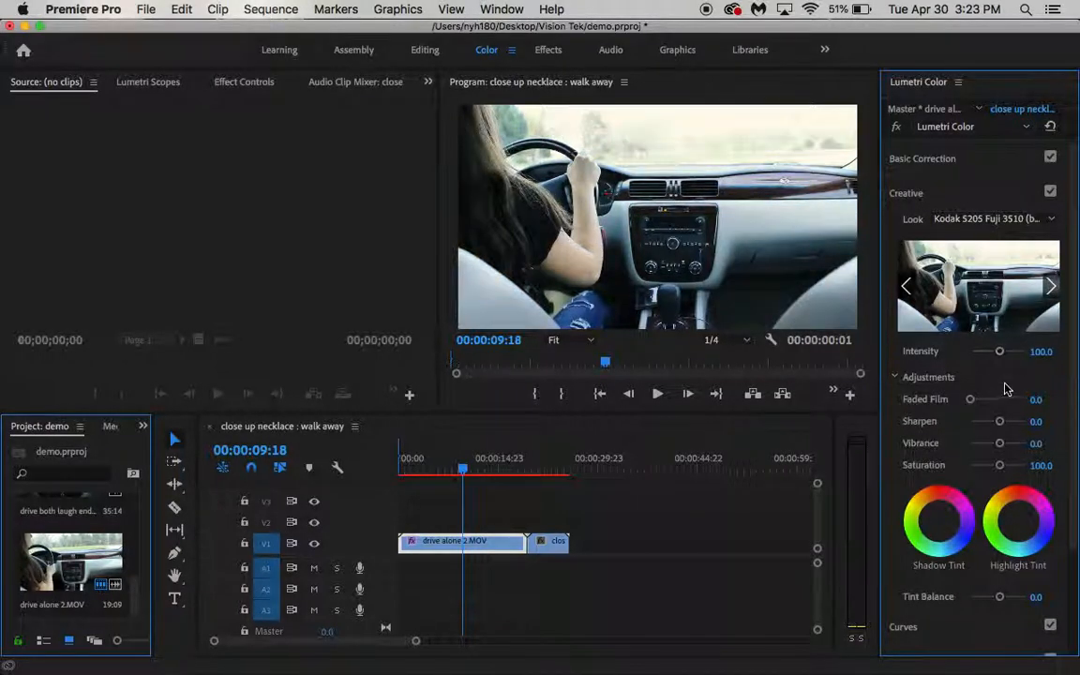
mouse_move(1003, 356)
left_mouse_down()
mouse_move(970, 354)
mouse_move(999, 365)
left_mouse_up()
left_click_drag(1000, 465, 1033, 467)
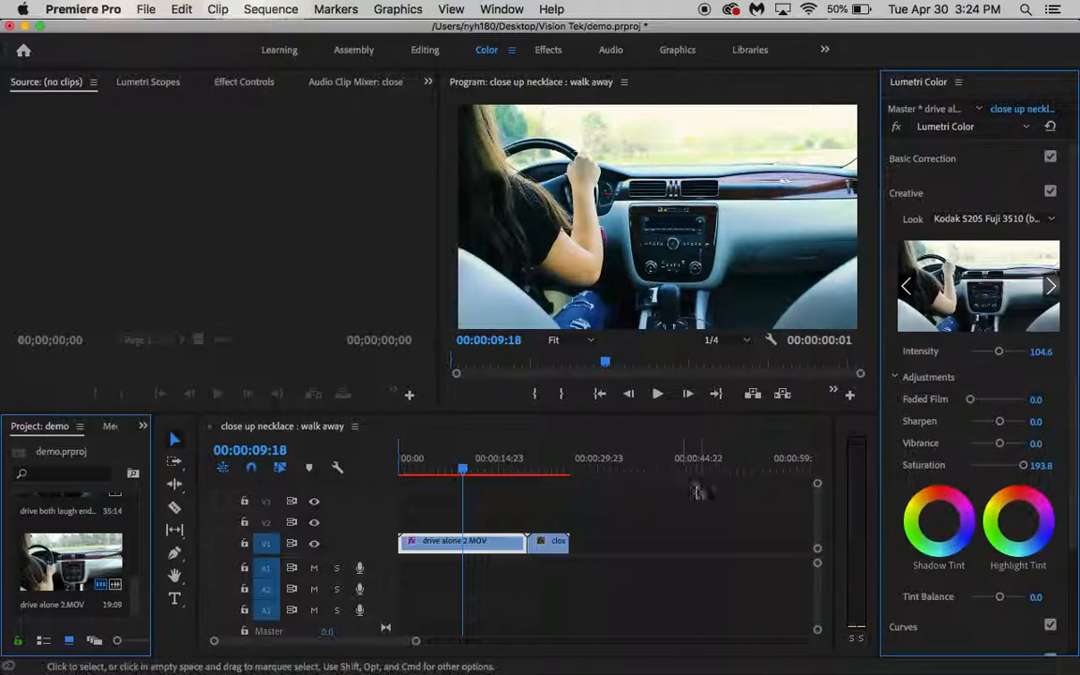
Step: Set drive alone 2.MOV to 150% speed in reverse and move the close up necklace clip against its new end
right_click(481, 549)
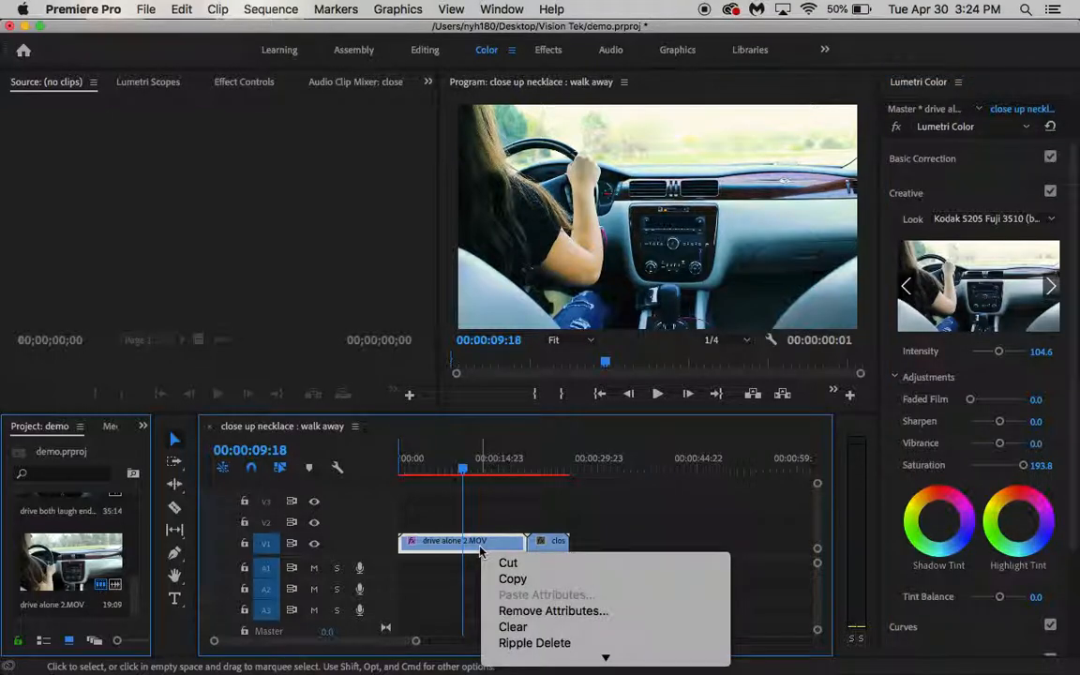
mouse_move(601, 653)
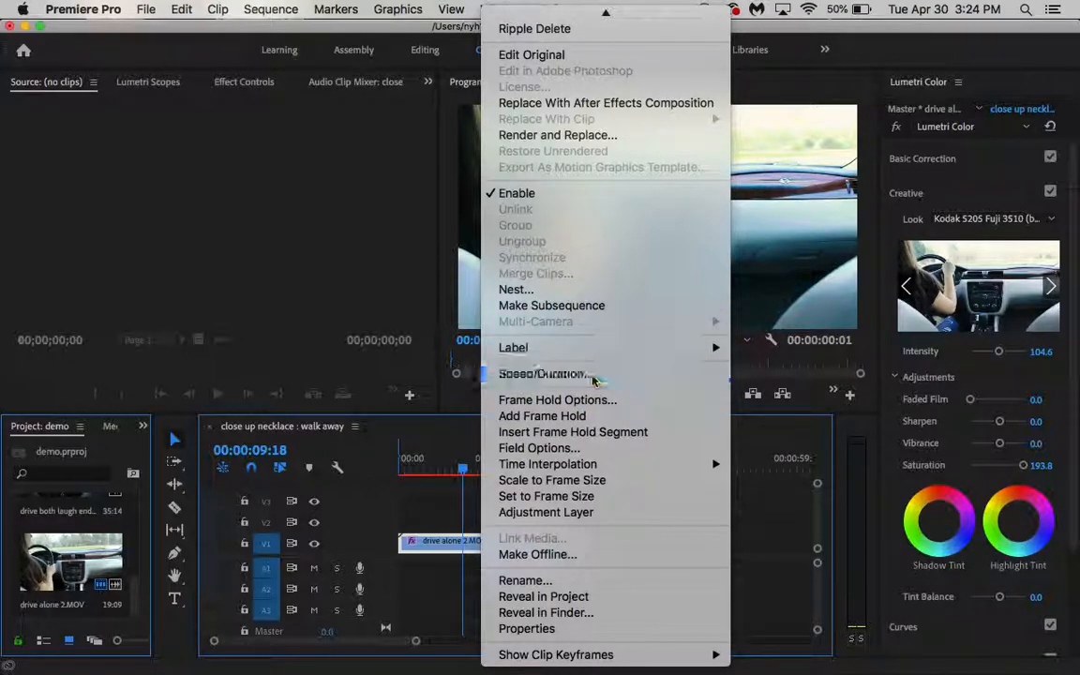
left_click(592, 378)
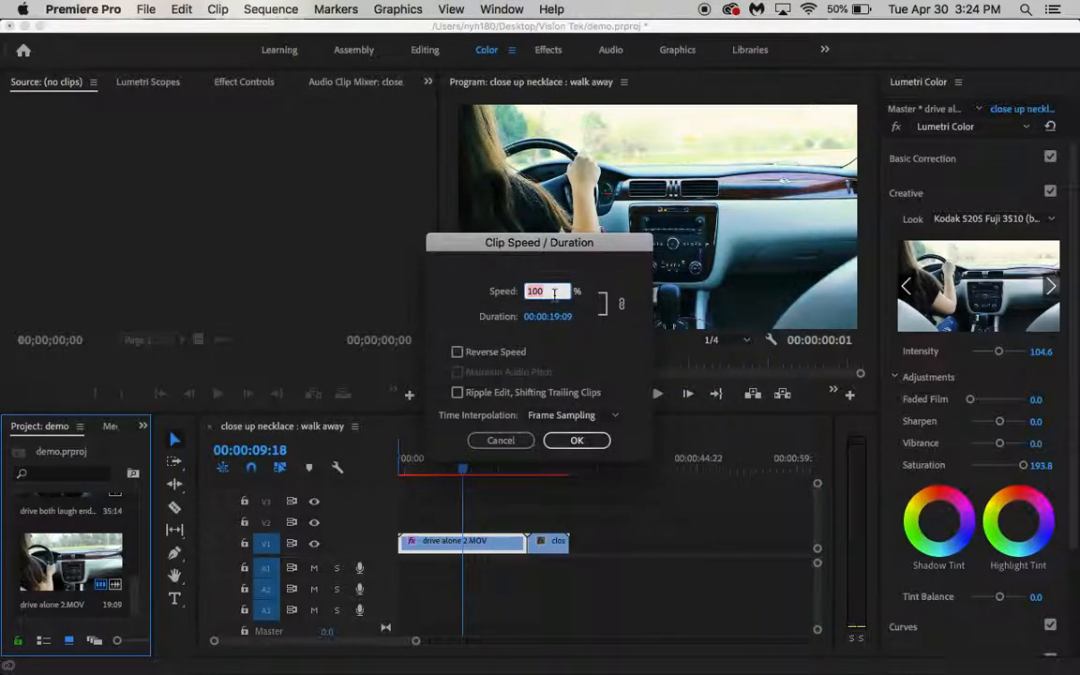
type("70")
type("150")
left_click(500, 356)
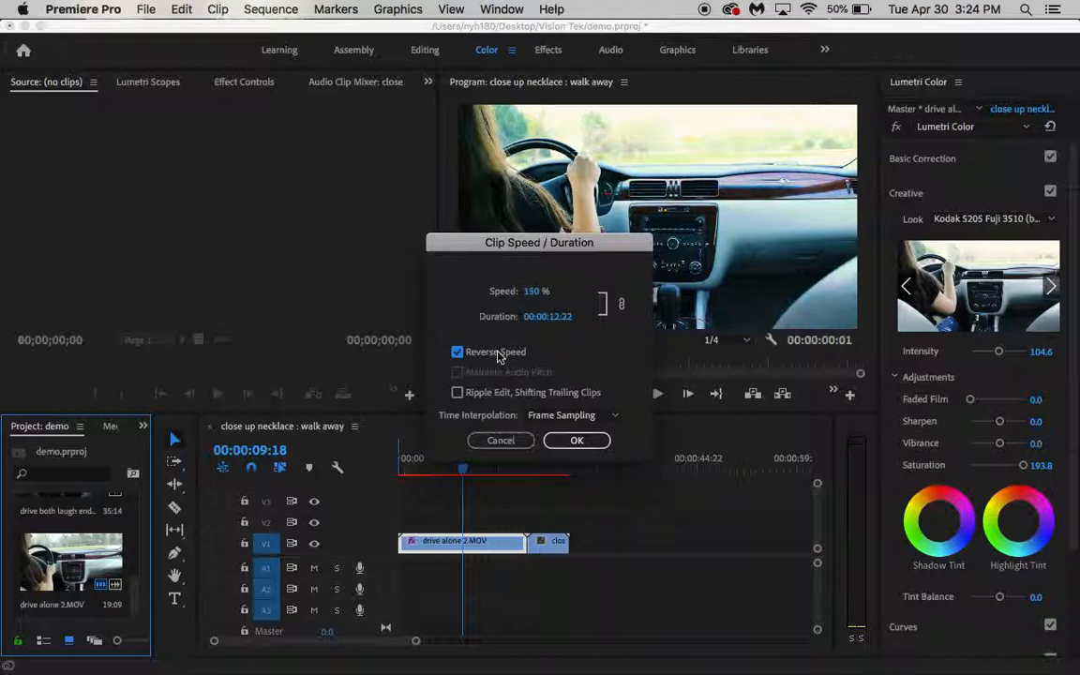
left_click(579, 441)
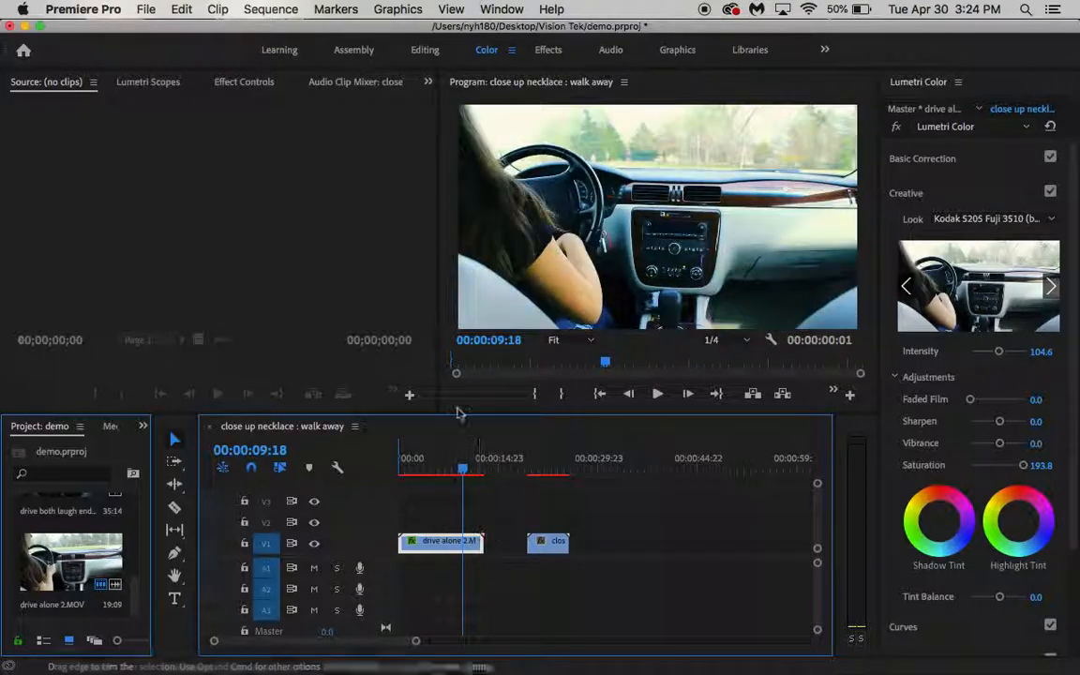
left_click_drag(553, 544, 512, 549)
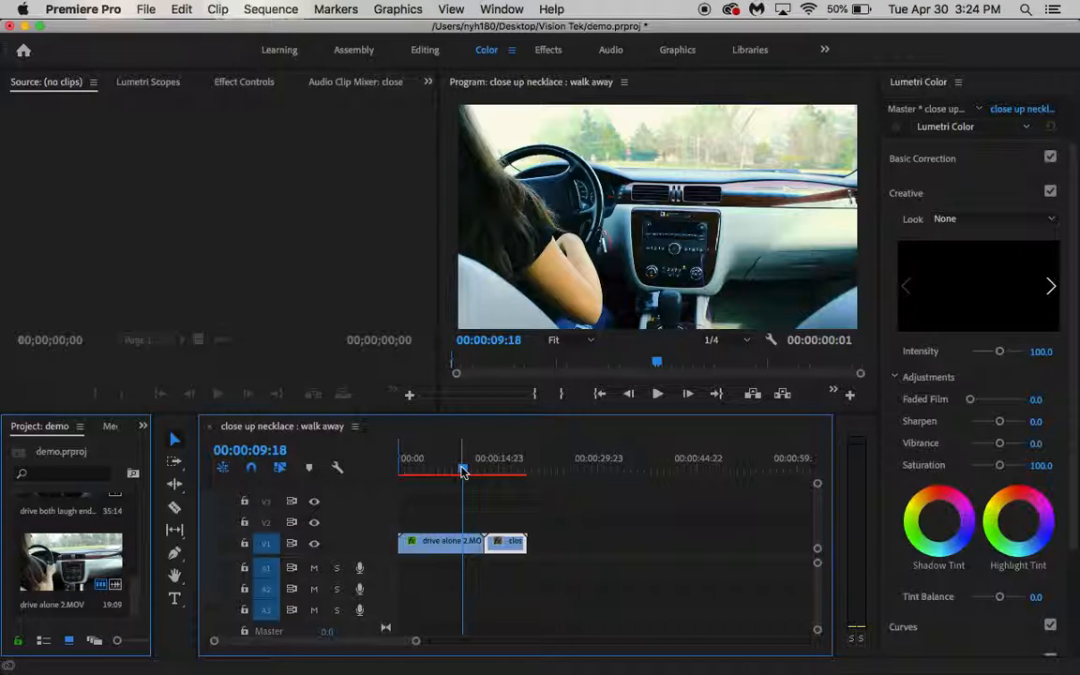
Step: Preview the end of the reversed driving clip and scrub across the cut into the close up necklace clip
key("super+s")
key("space")
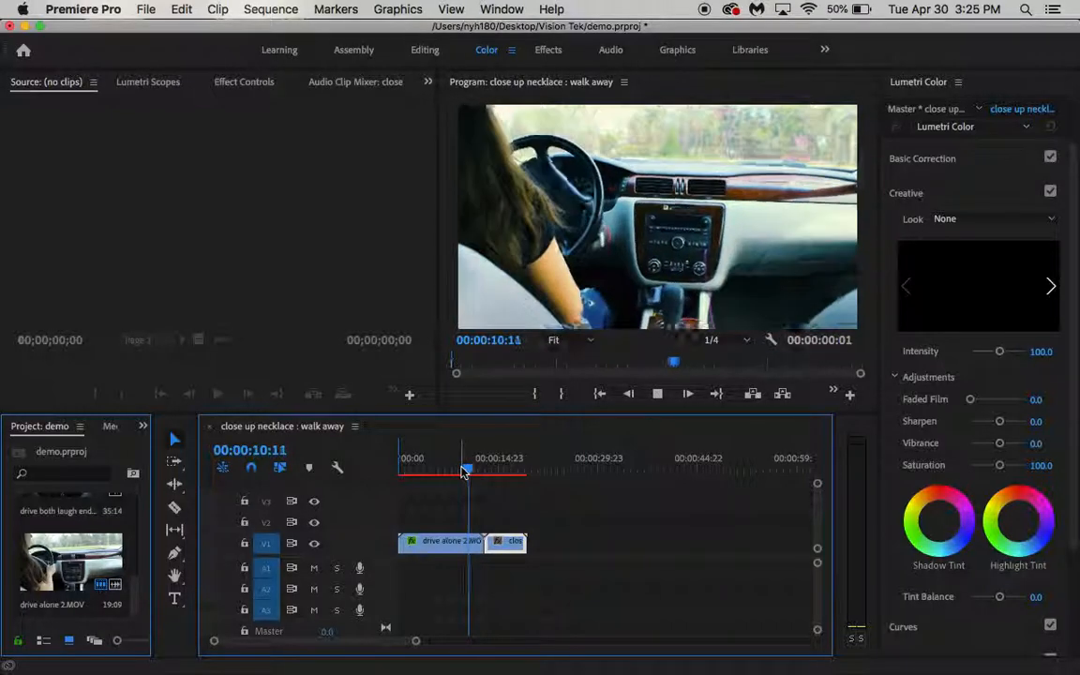
key("space")
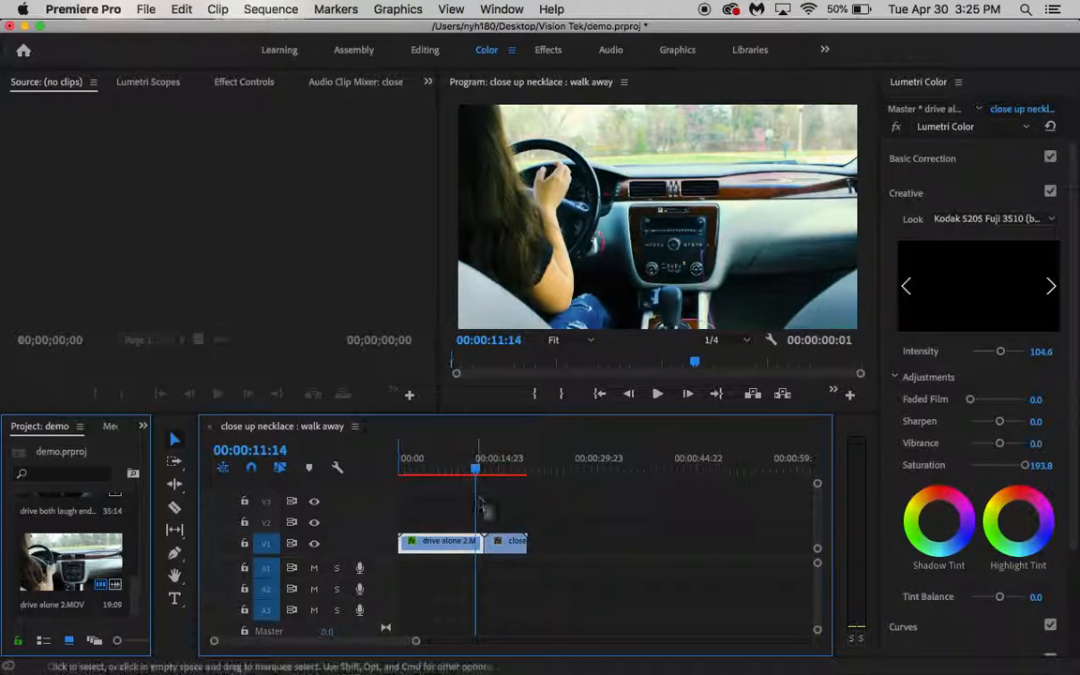
left_click_drag(476, 471, 494, 471)
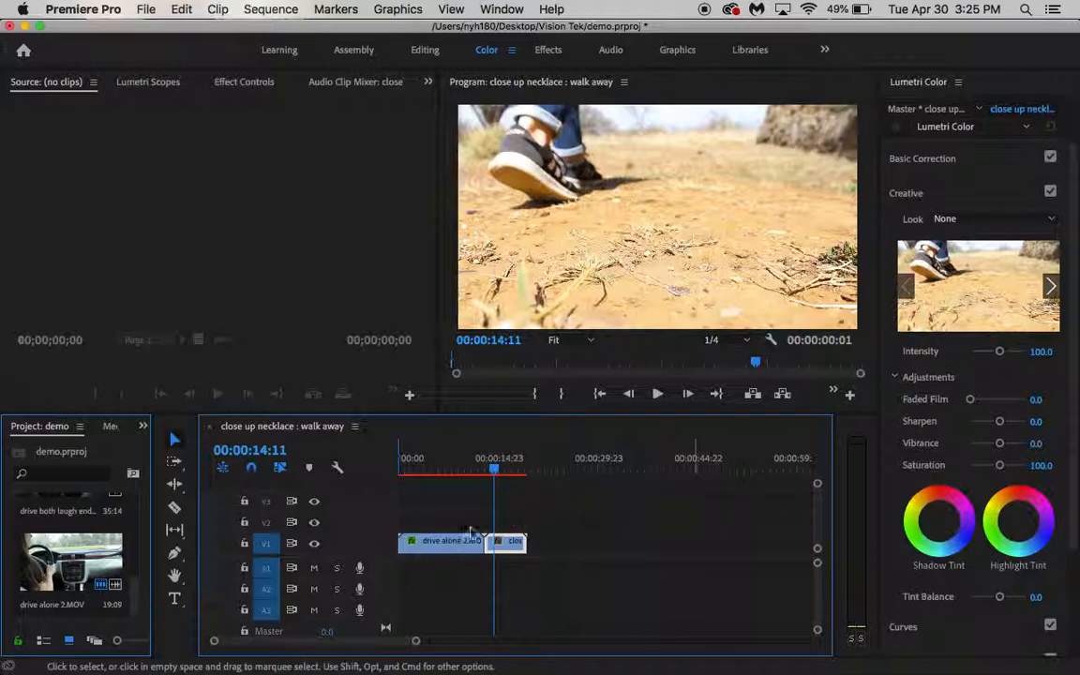
Step: Mark the sequence's out point at 00:00:19:04, at the end of the close up necklace clip
left_click_drag(495, 477, 368, 476)
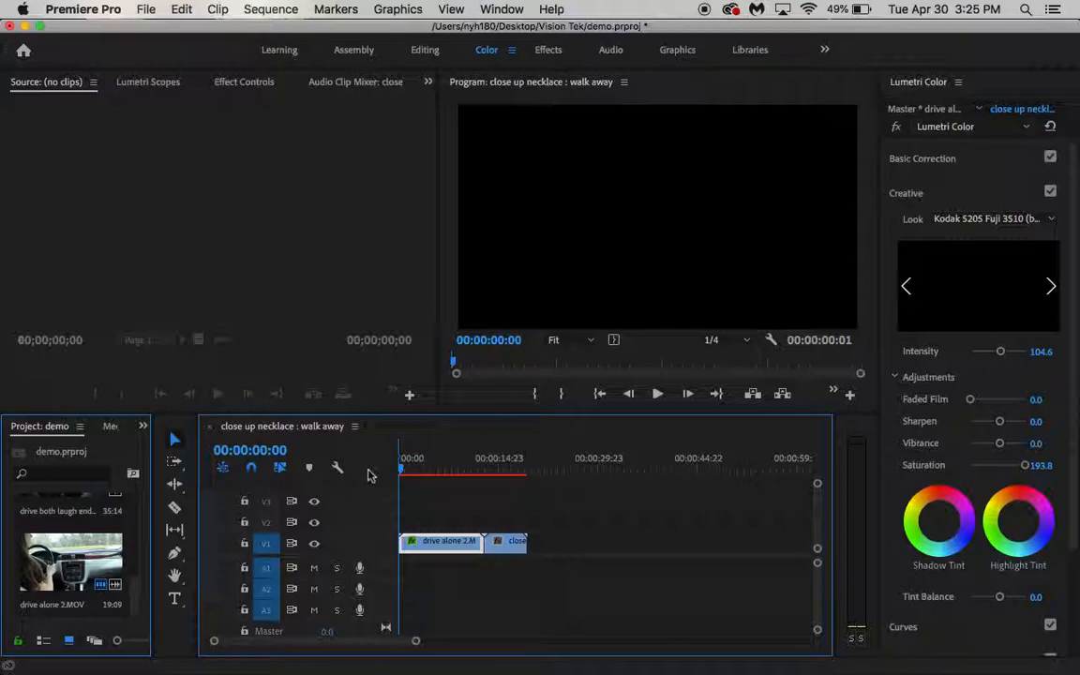
left_click_drag(525, 473, 528, 472)
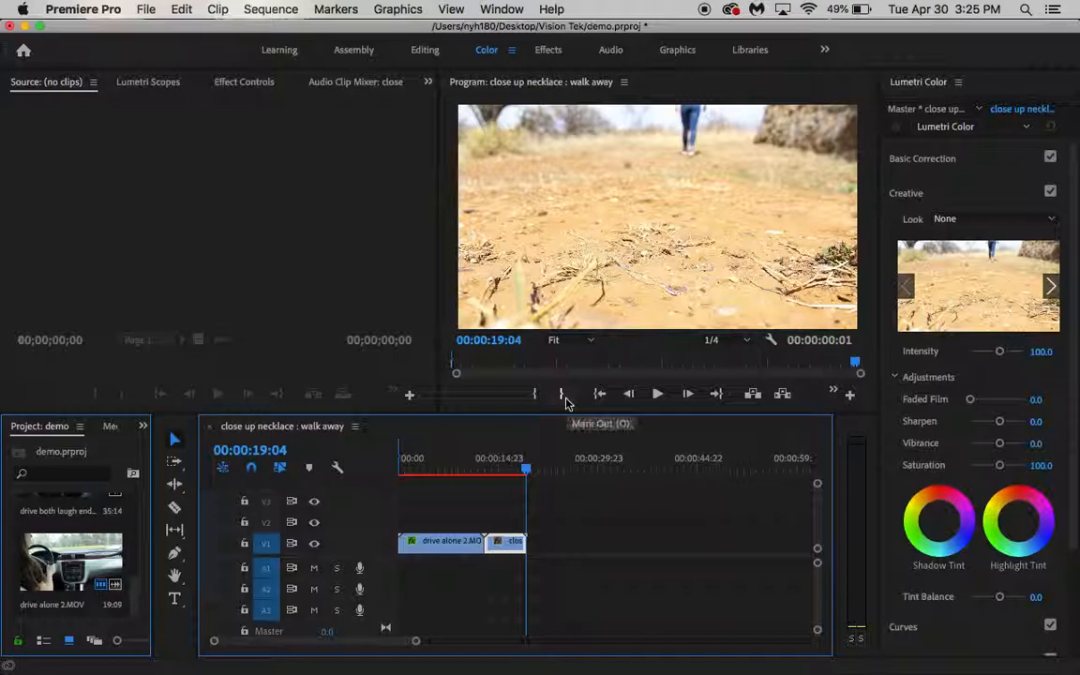
left_click(566, 396)
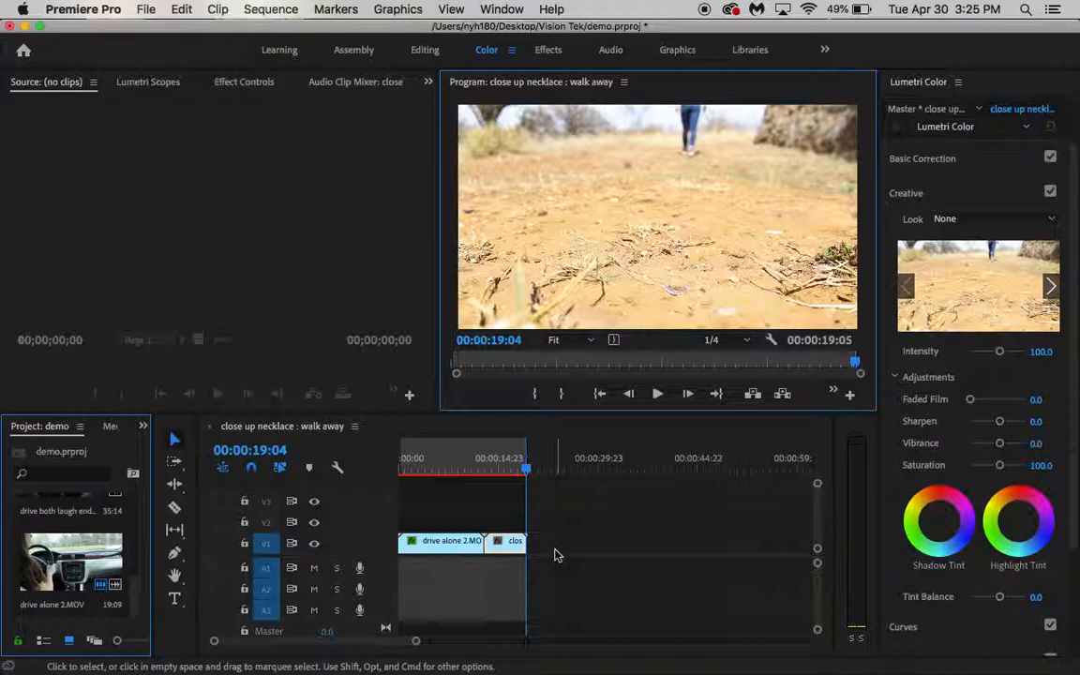
Step: Try to render the sequence's effects from in to out
left_click(278, 8)
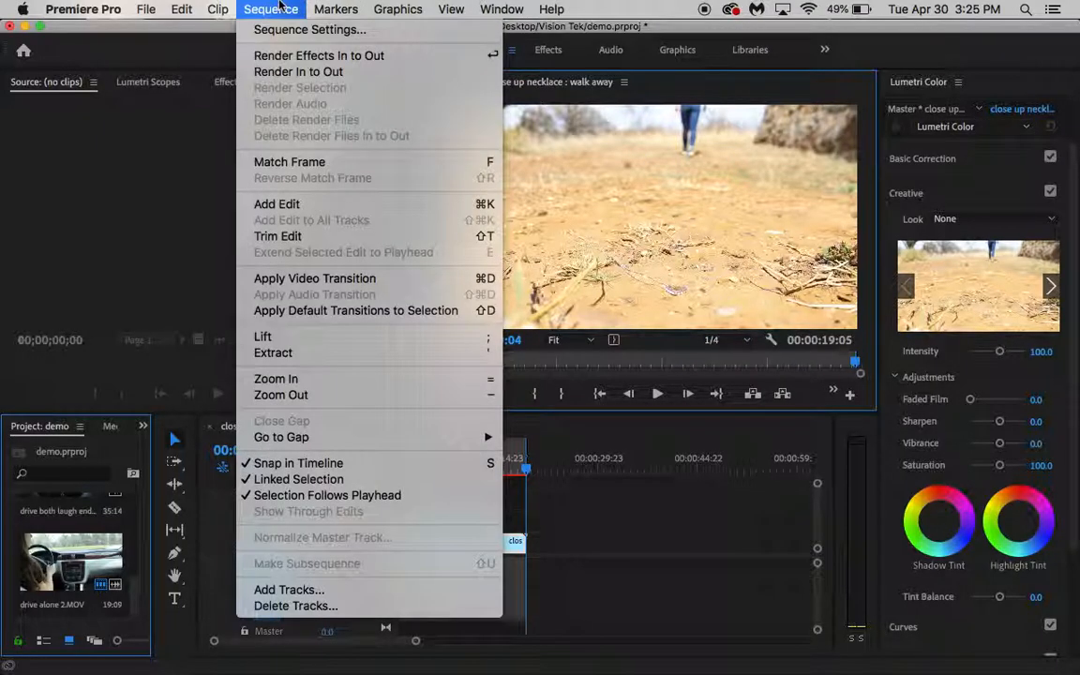
left_click(314, 57)
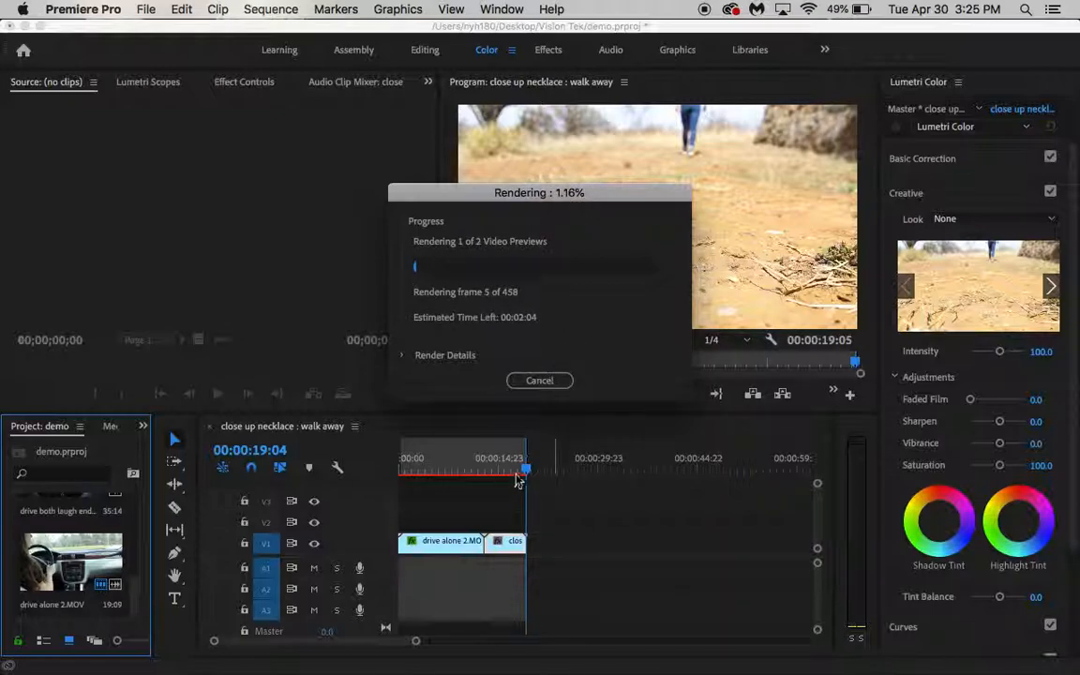
left_click(533, 383)
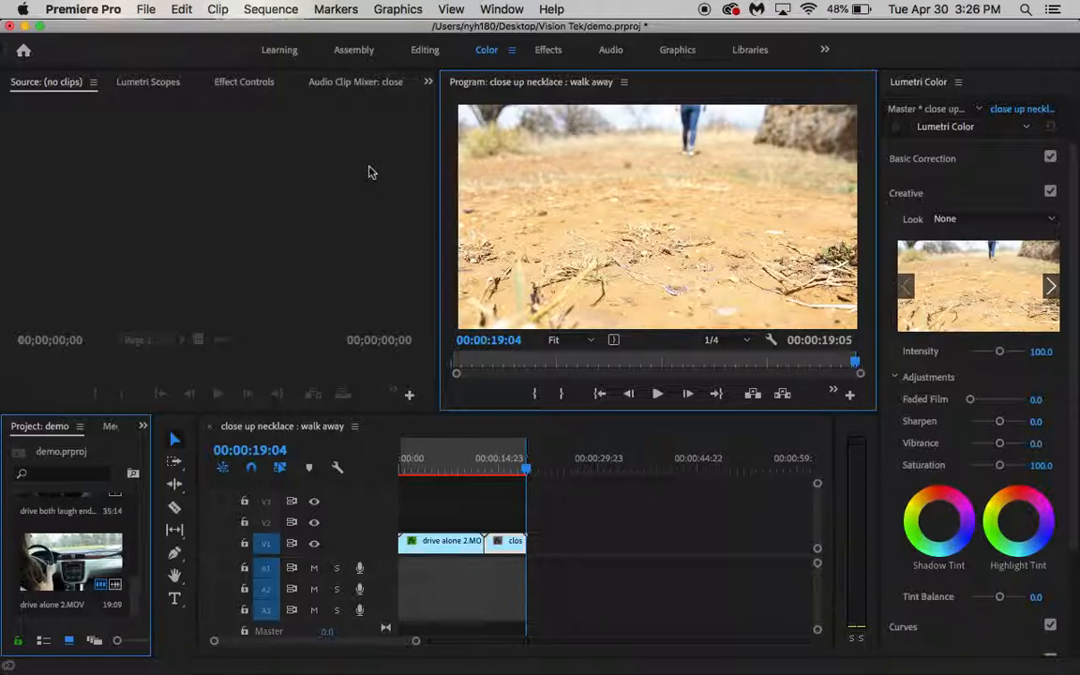
Step: Switch to the music video reflection presentation in Keynote
key("ctrl+Left")
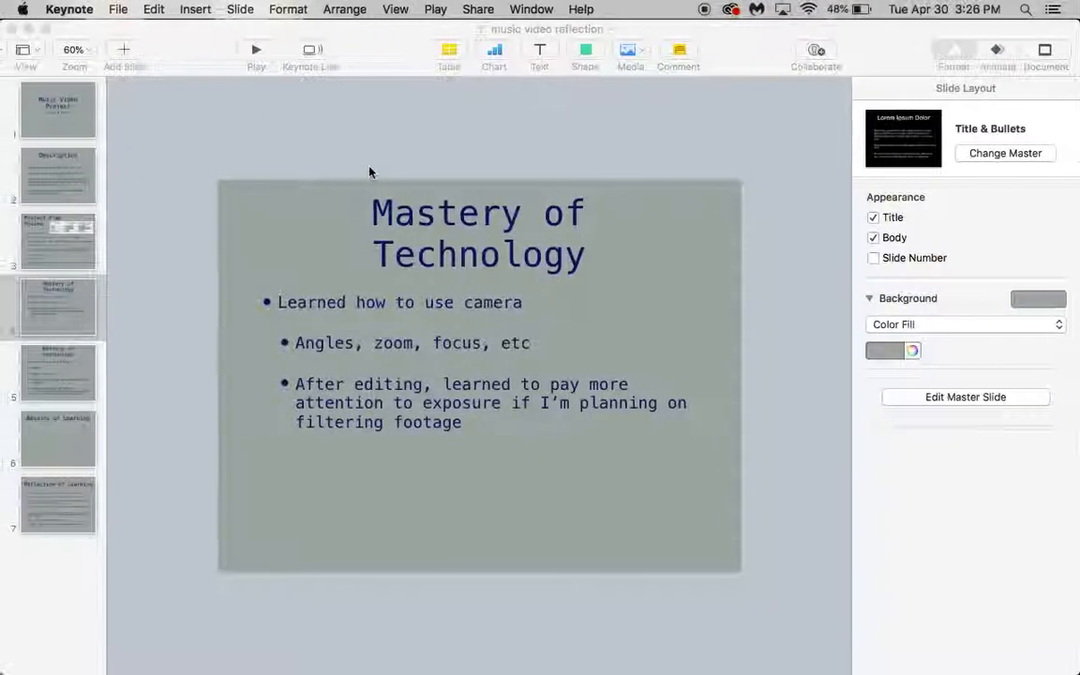